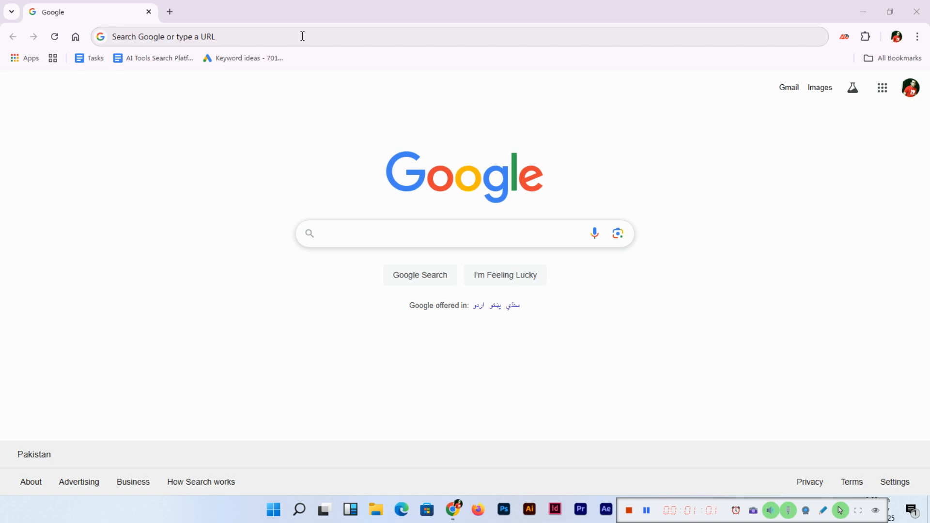
- Search for 'davinci resolve', open the Blackmagic Design product page and bring up Free Download options
left_click(239, 38)
type("davin")
key("Return")
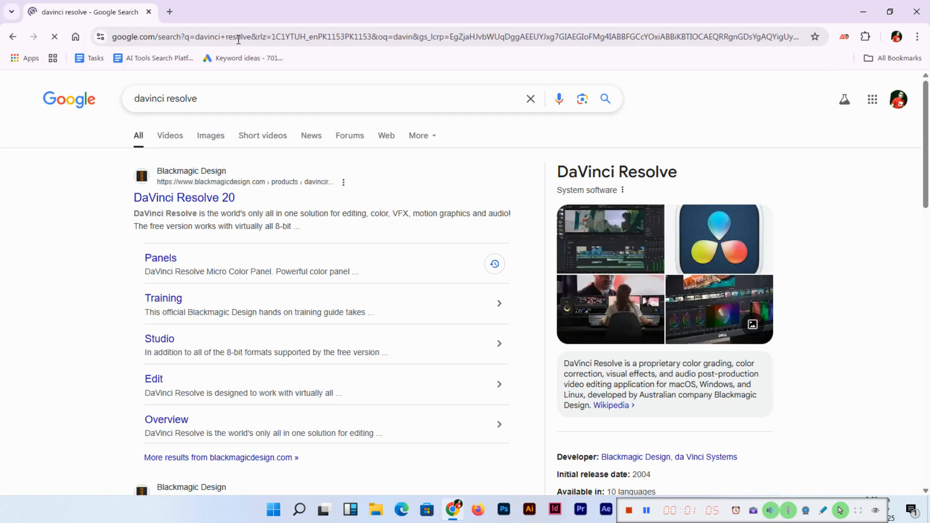
left_click(185, 199)
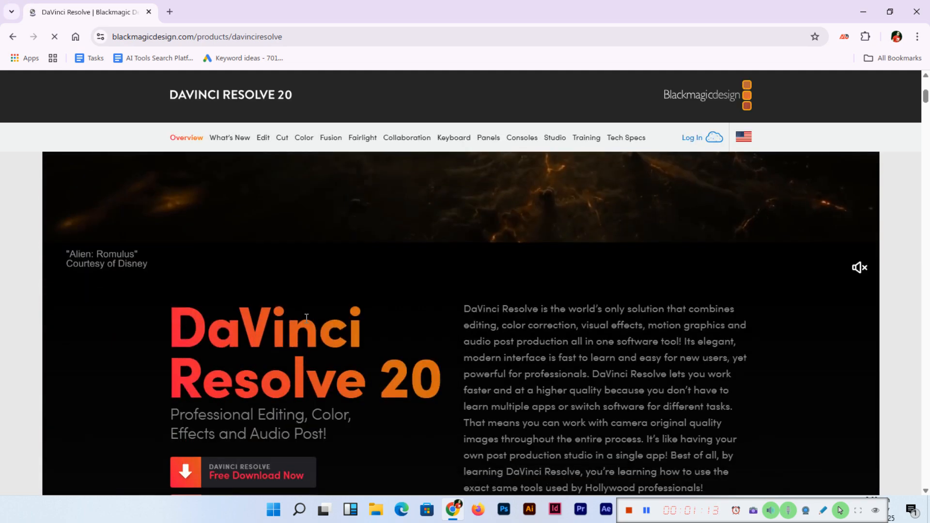
scroll(306, 318, "down", 2)
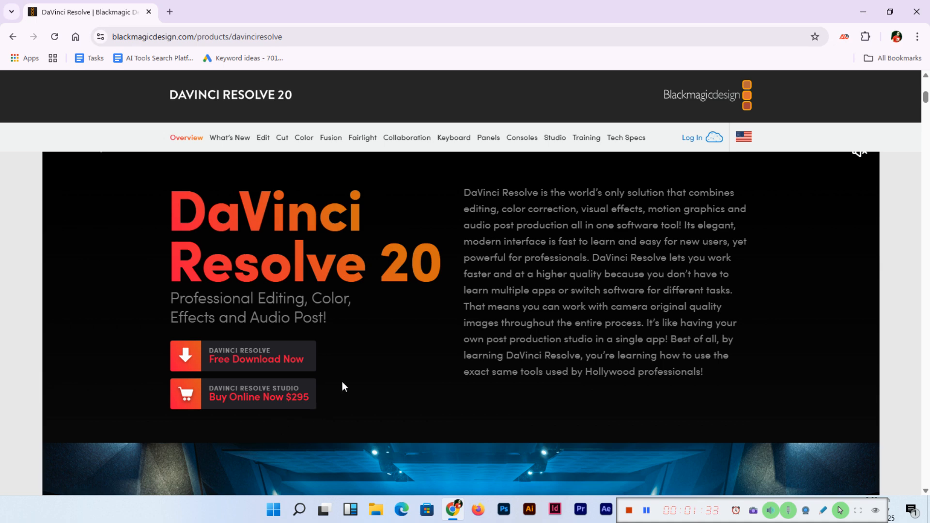
left_click(285, 360)
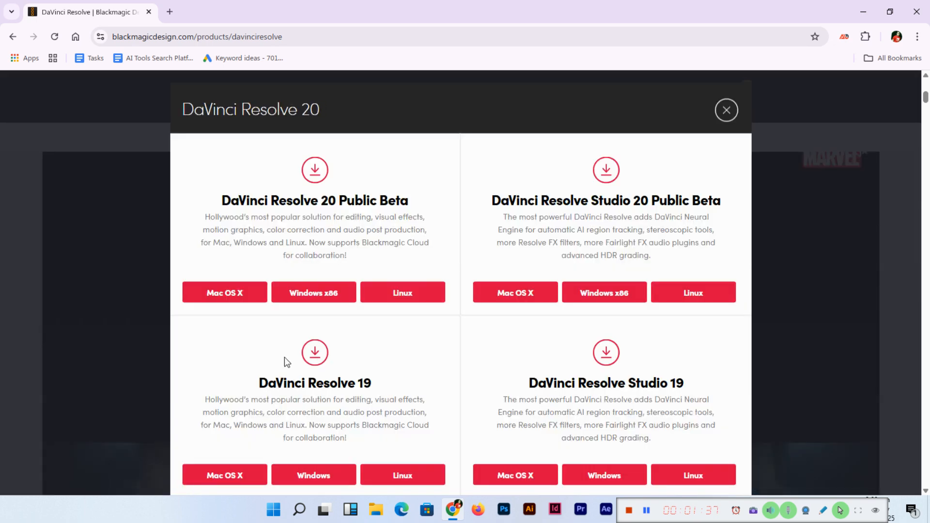
- Zoom the page out with Ctrl+minus so every download option fits on screen
key("ctrl+minus")
key("ctrl+minus")
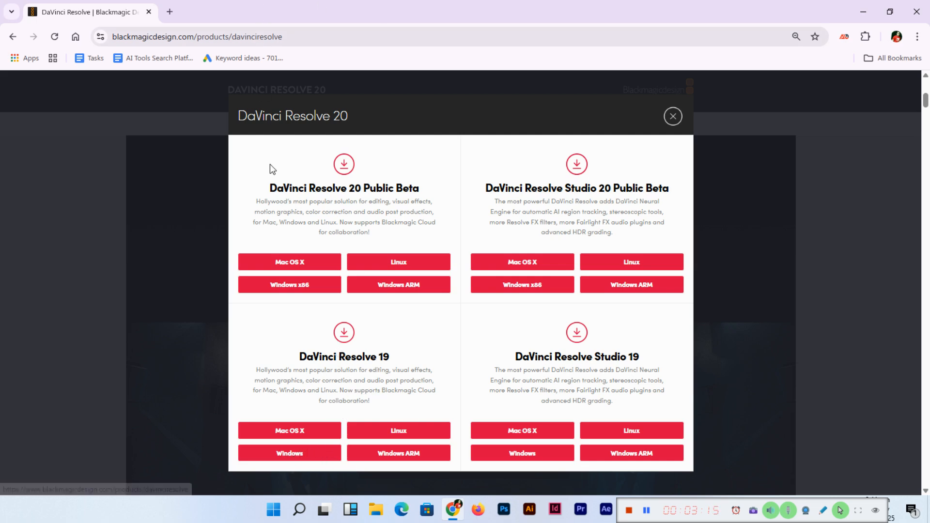
- Pick DaVinci Resolve 19 for Windows and enter the user's first and last name in the registration form
left_click(296, 453)
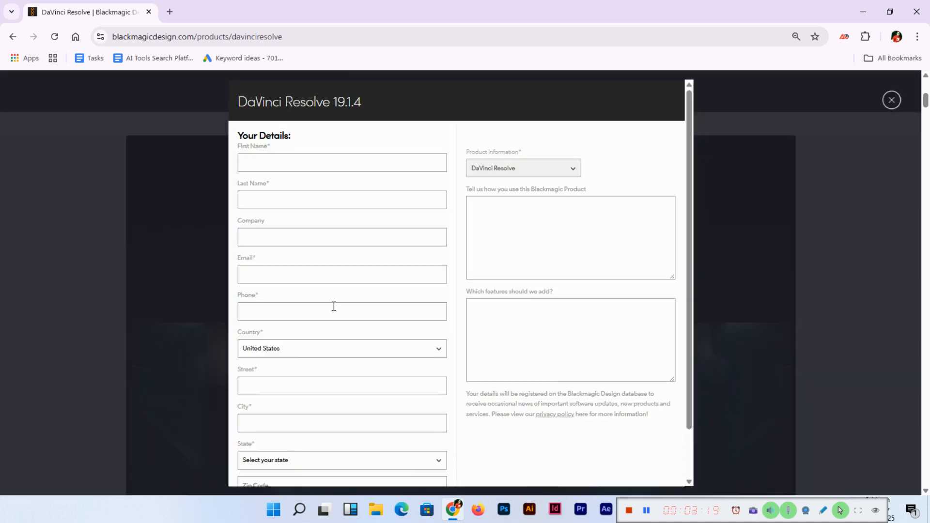
left_click(338, 163)
key("Tab")
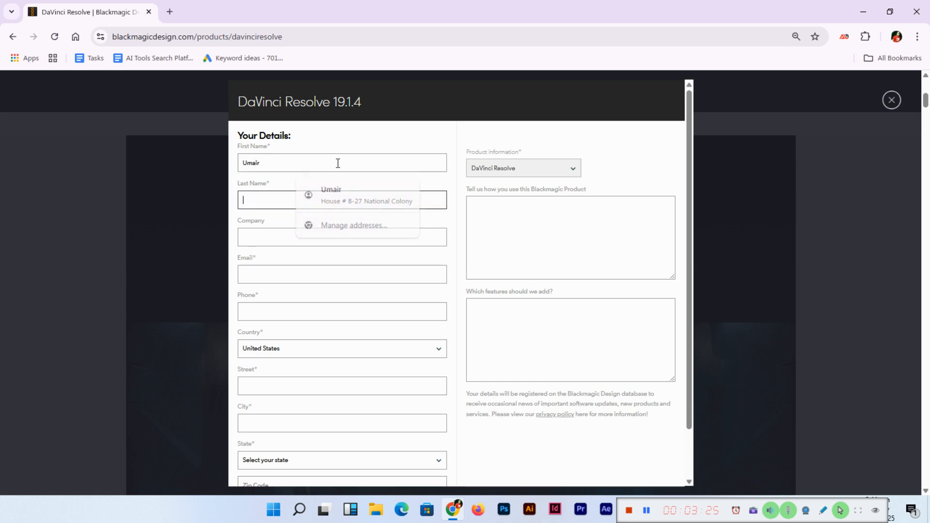
key("Tab")
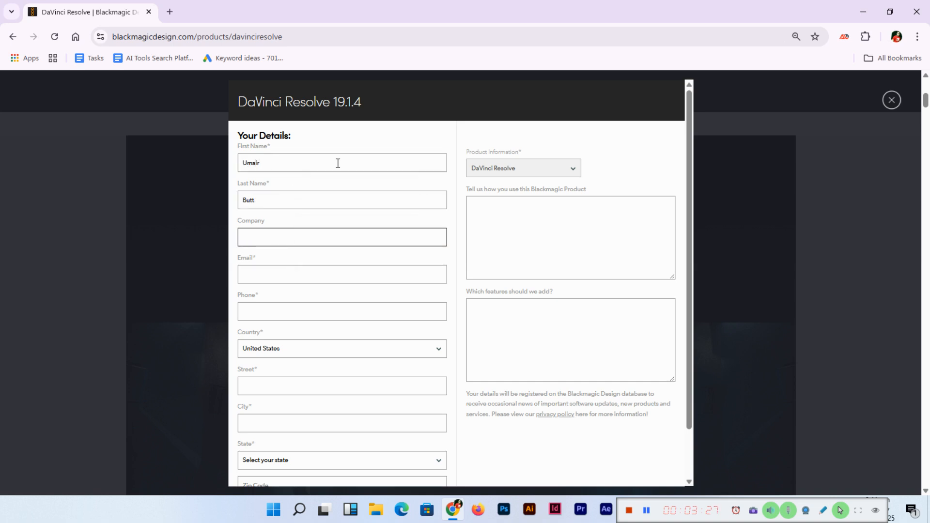
scroll(442, 309, "down", 1)
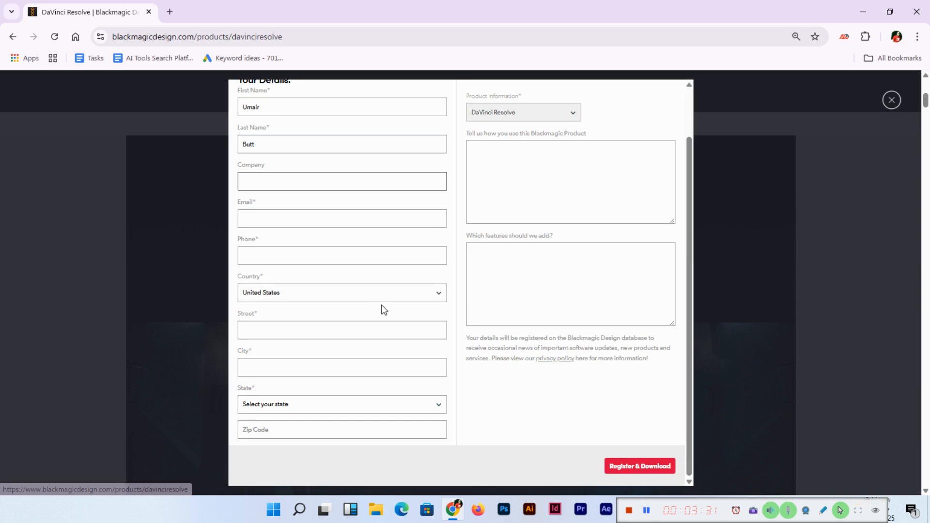
left_click(646, 513)
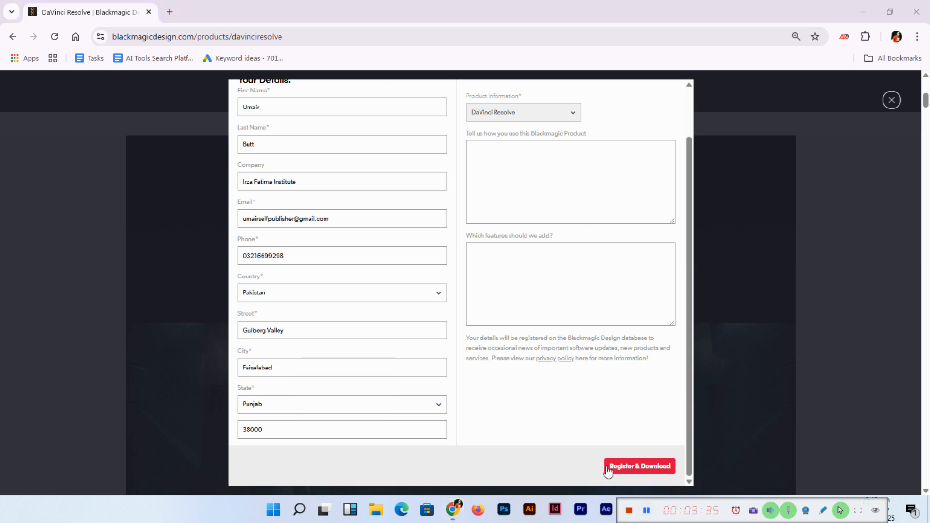
- Submit Register & Download, decline saving the address, and check the 19.1.4 zip's download progress
left_click(631, 466)
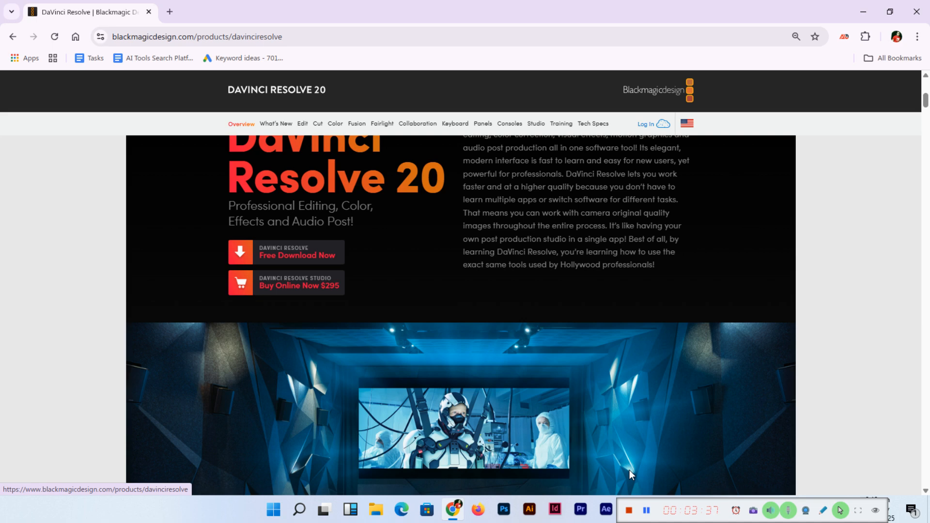
left_click(798, 266)
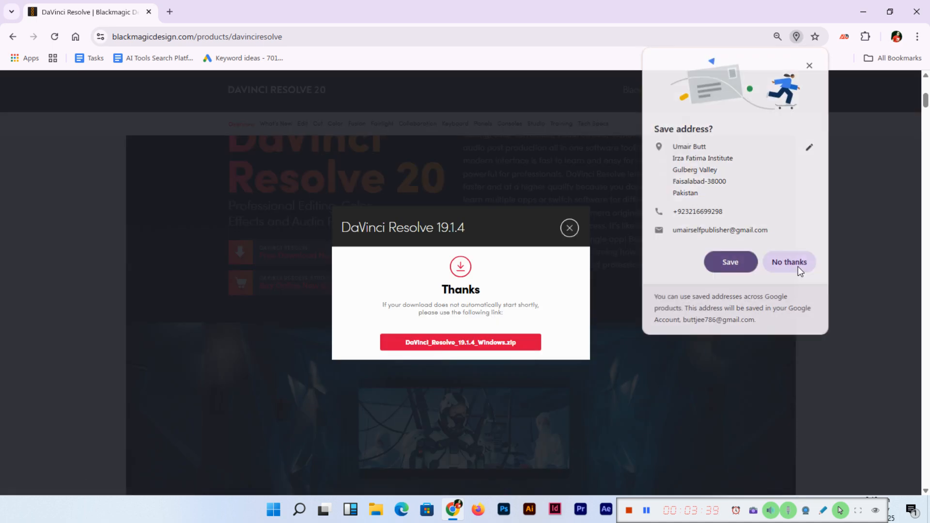
left_click(876, 37)
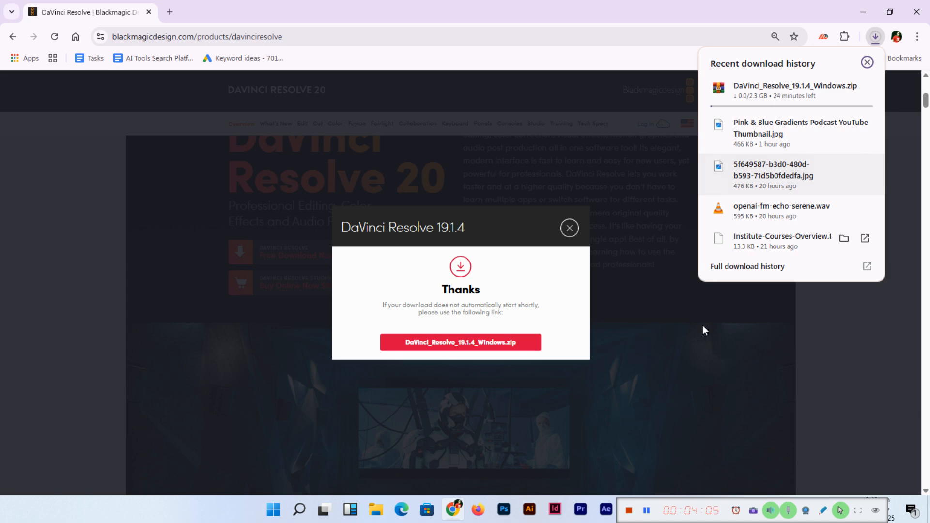
mouse_move(796, 94)
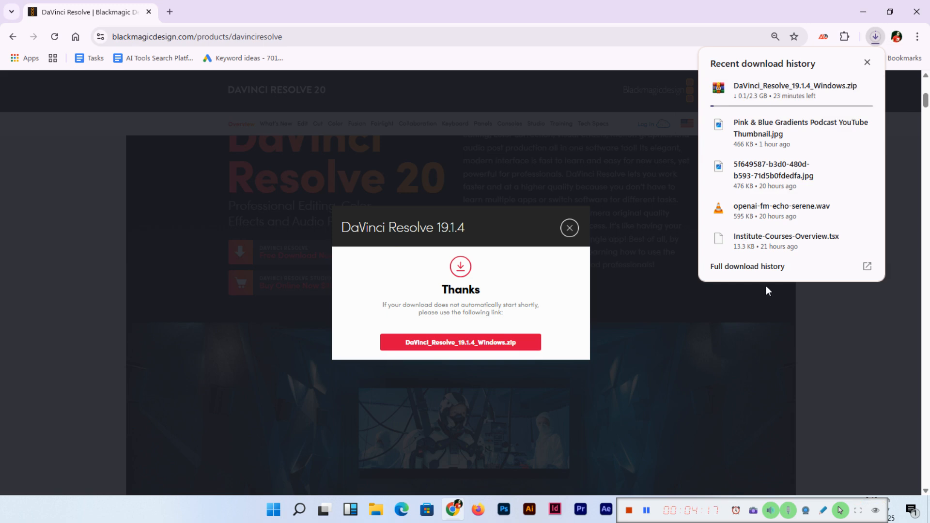
- In a new tab, search 'davinci resolve' again and bring up the product page's download options
left_click(171, 12)
type("dav")
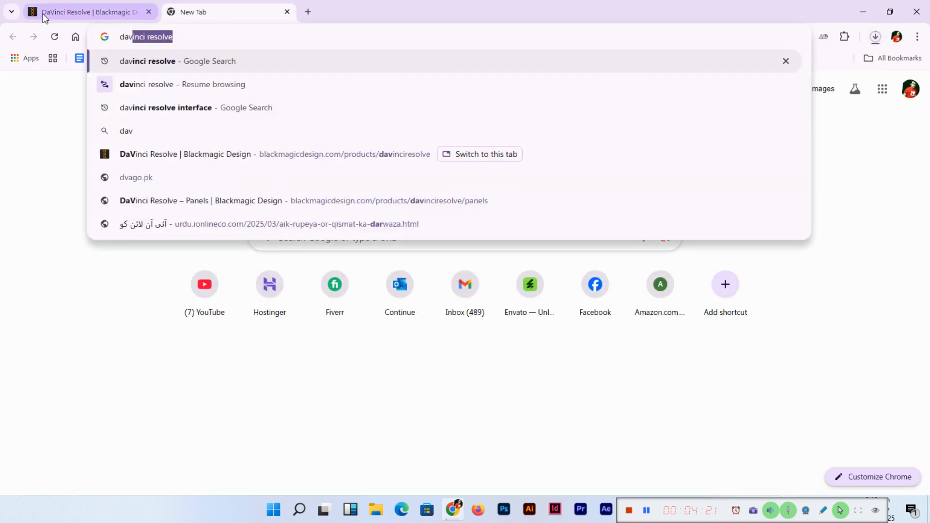
key("Return")
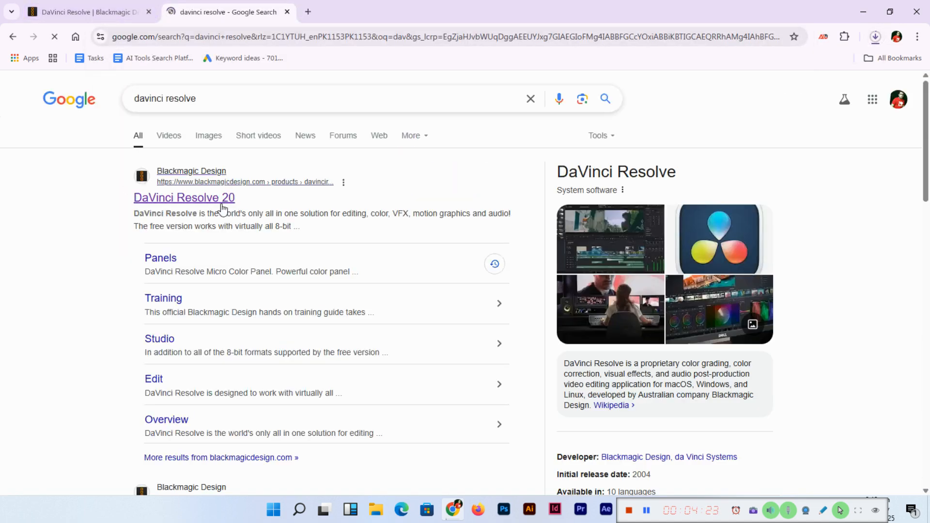
left_click(223, 208)
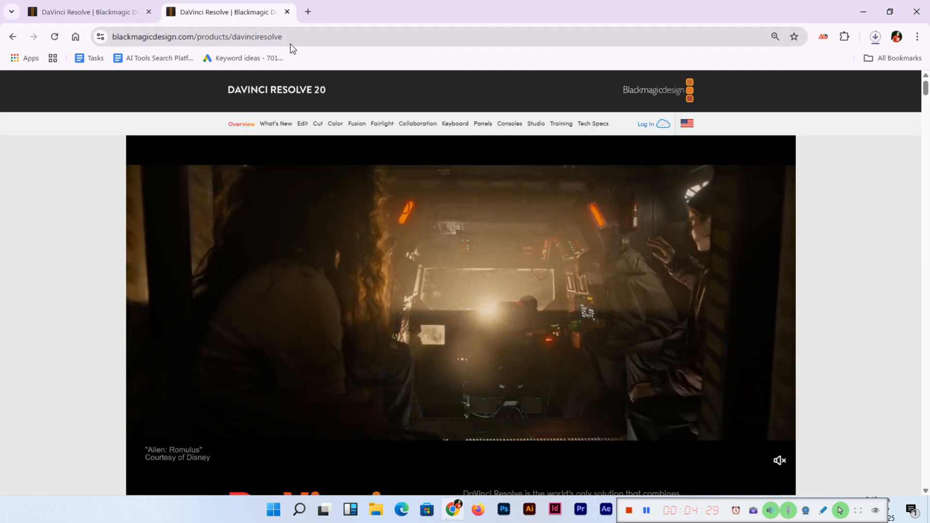
scroll(37, 239, "down", 7)
scroll(165, 286, "up", 1)
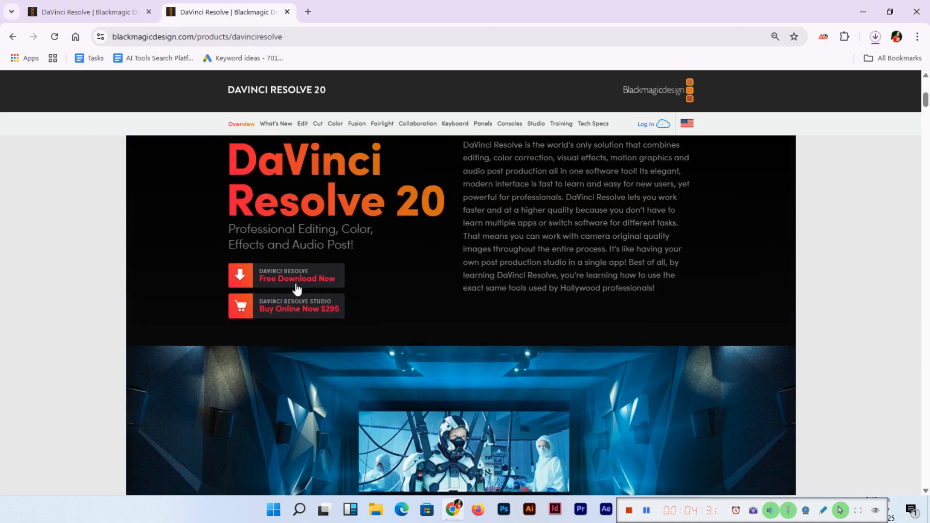
left_click(300, 284)
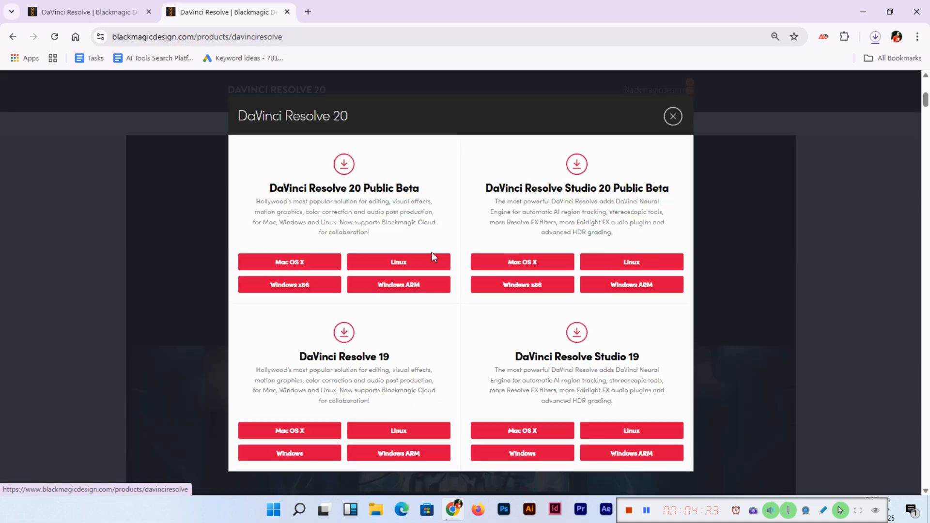
- Close the download confirmation and show the finished DaVinci_Resolve_19.1.4_Windows archive in the Downloads folder
left_click(306, 460)
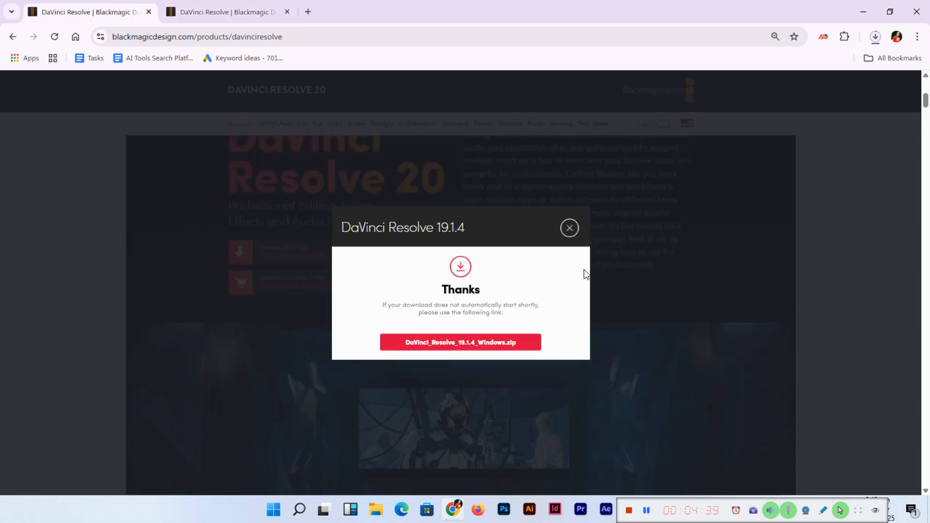
left_click(569, 228)
left_click(223, 12)
left_click(876, 38)
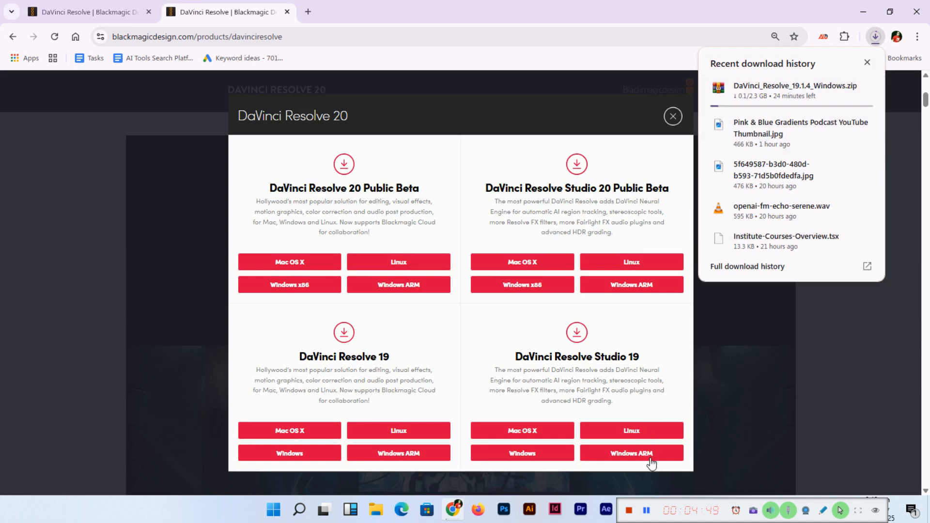
left_click(647, 517)
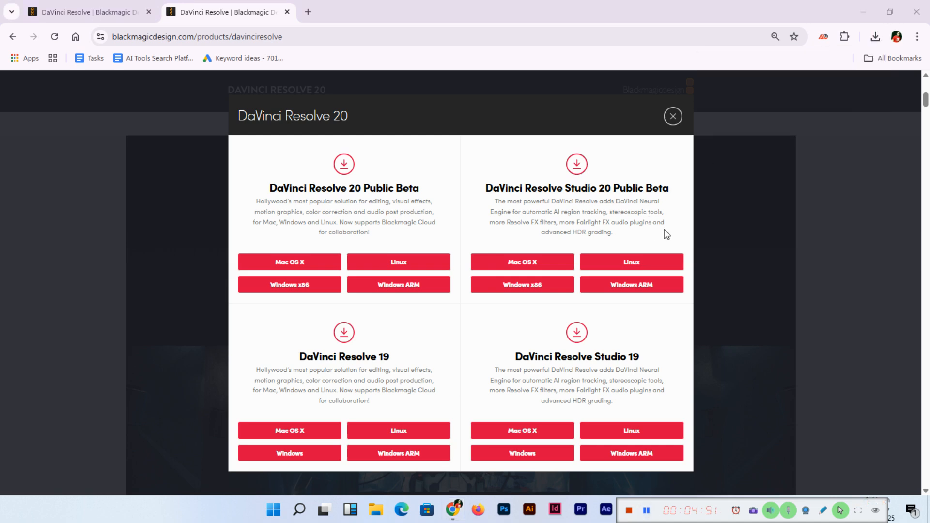
left_click(875, 36)
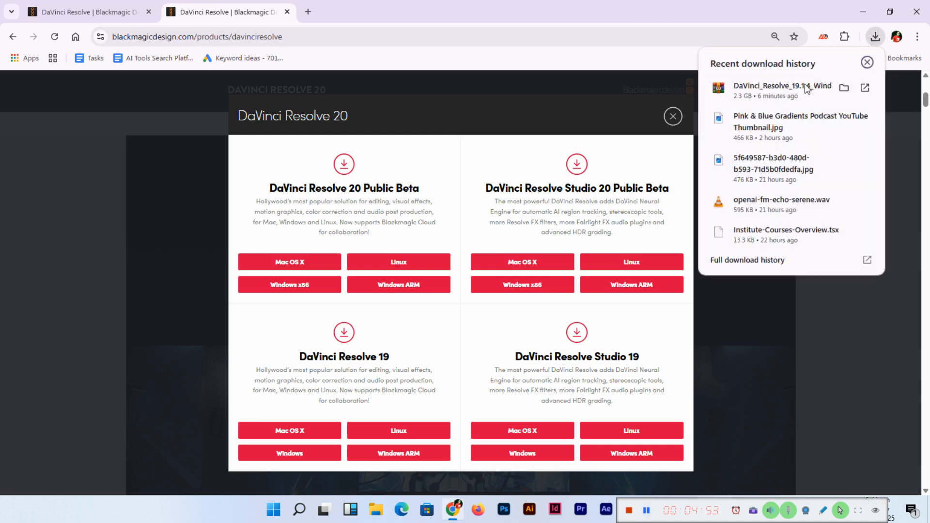
left_click(844, 88)
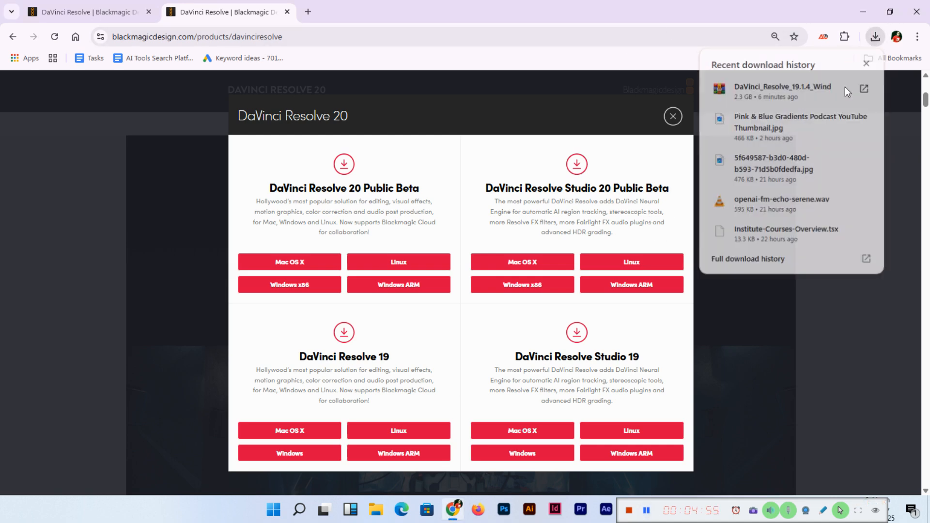
right_click(128, 154)
- Extract the archive with WinRAR into the default DaVinci_Resolve_19.1.4_Windows folder
left_click(172, 184)
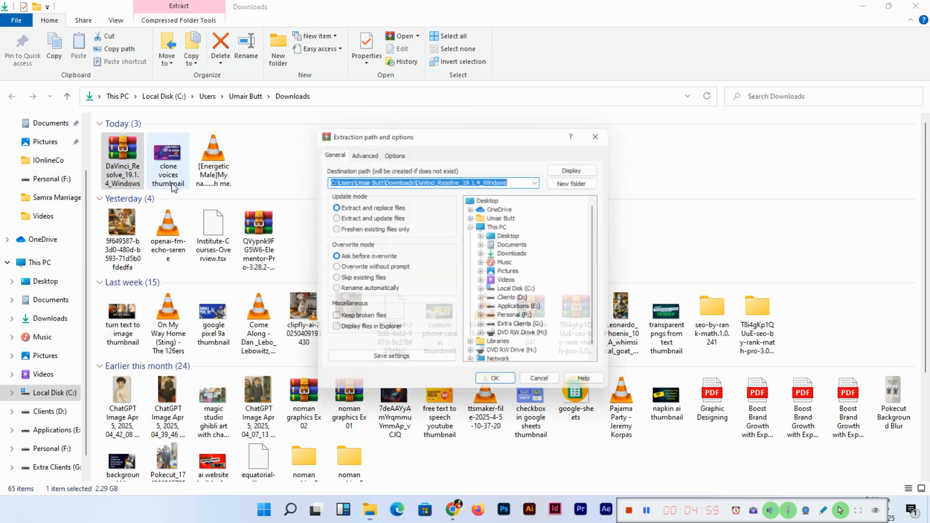
key("Return")
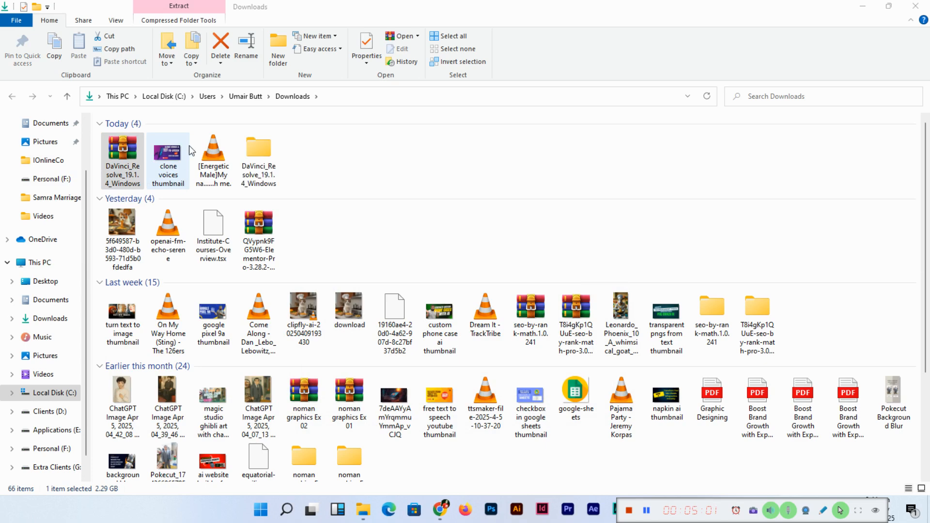
key("alt+Tab")
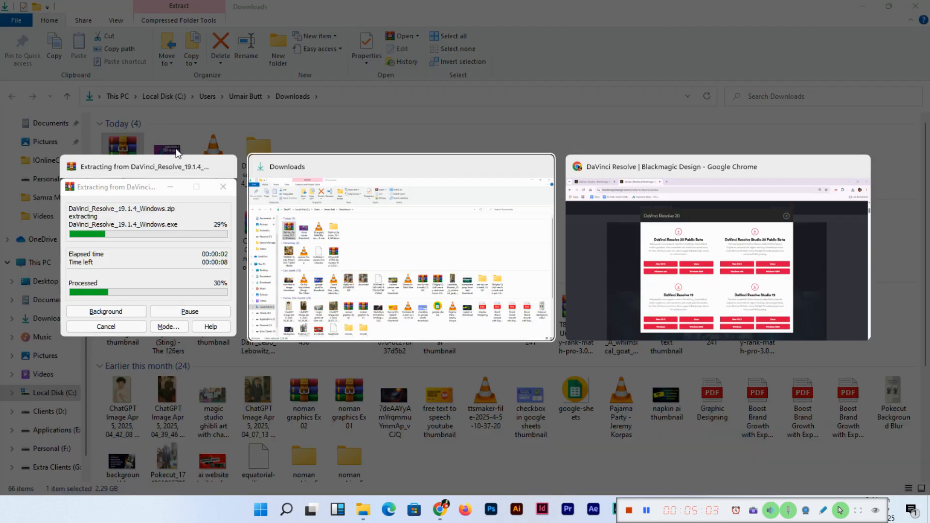
key("alt+Tab")
key("alt+Tab")
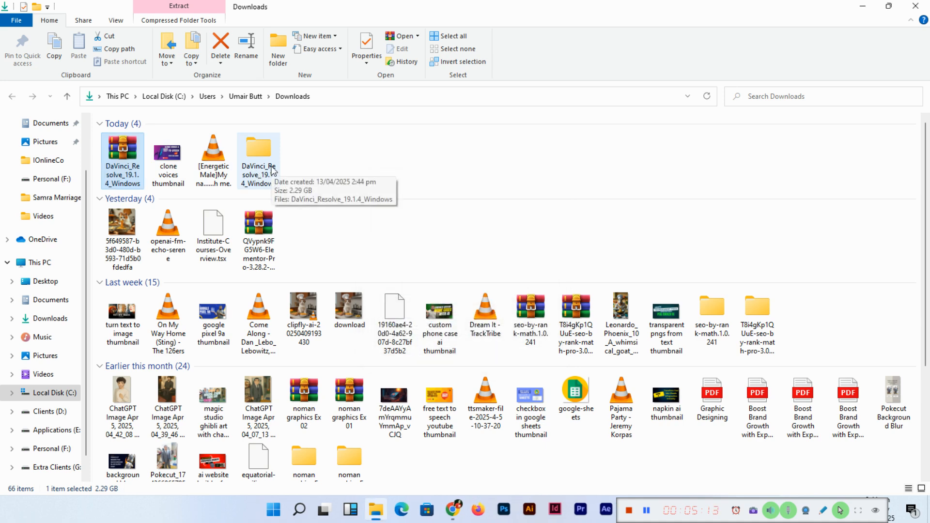
- Open the extracted DaVinci_Resolve_19.1.4_Windows folder and launch the DaVinci Resolve Installer inside it
double_click(262, 160)
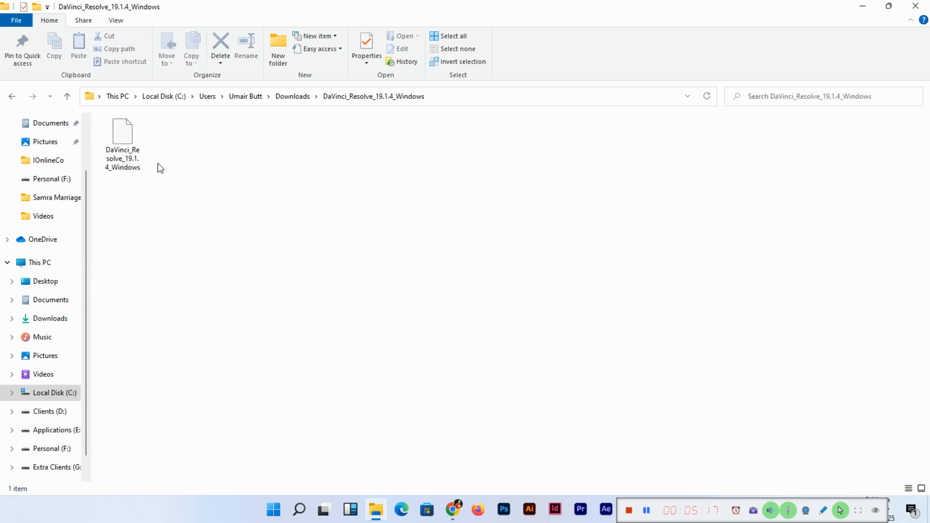
left_click(130, 140)
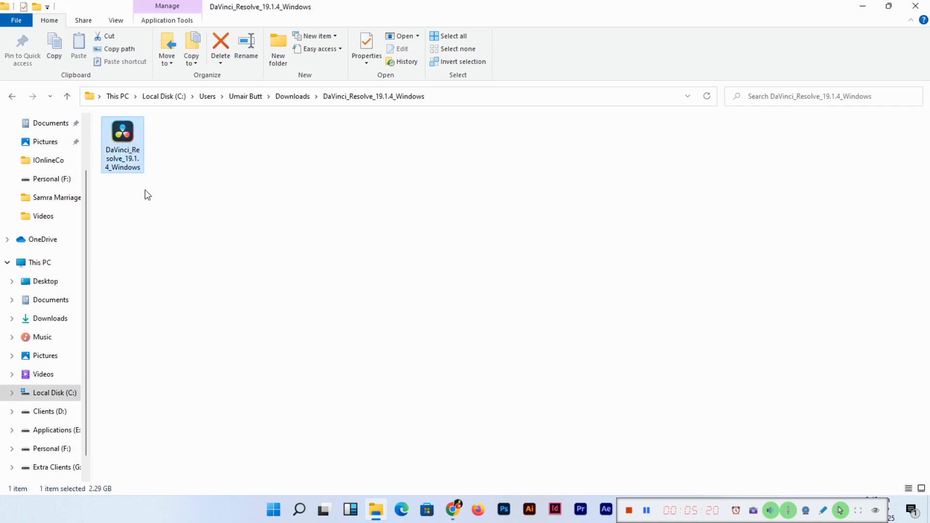
double_click(130, 137)
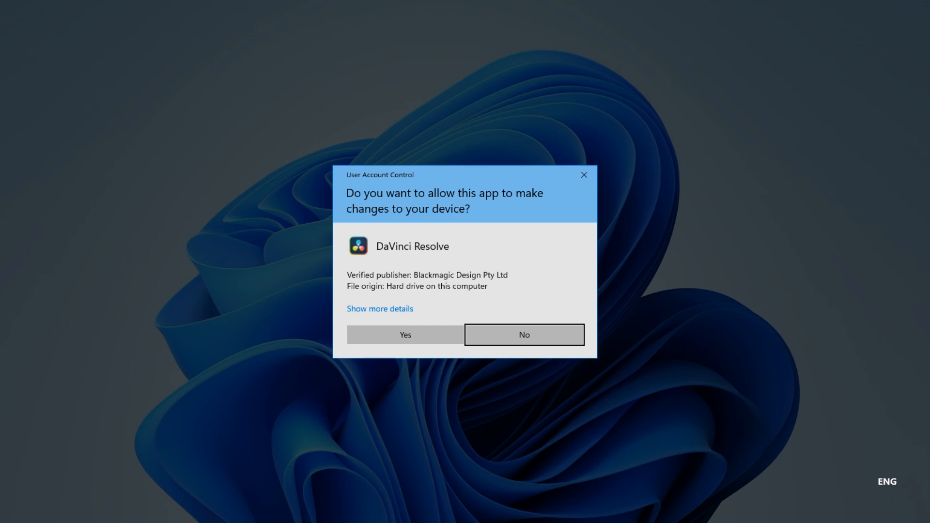
- Allow the installer through User Account Control and install the DaVinci Resolve 19.1.4.0011 component
left_click(419, 334)
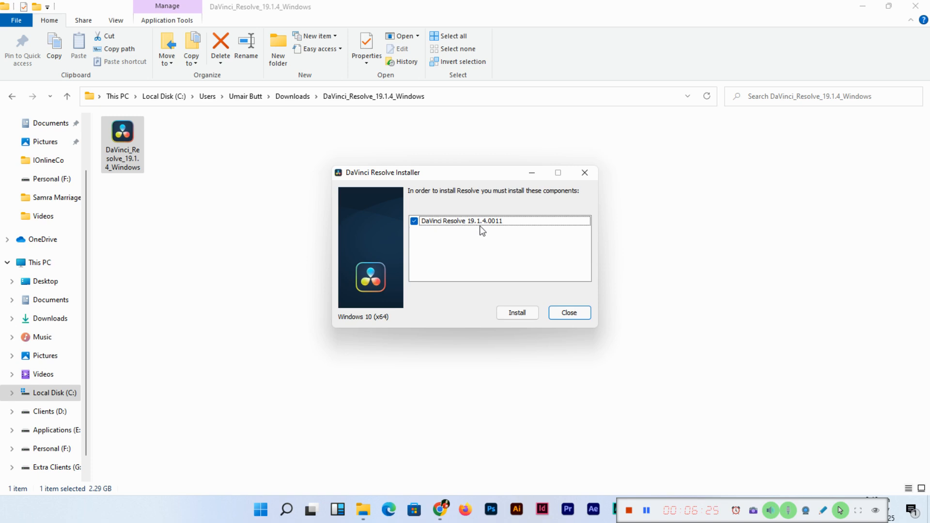
left_click(526, 313)
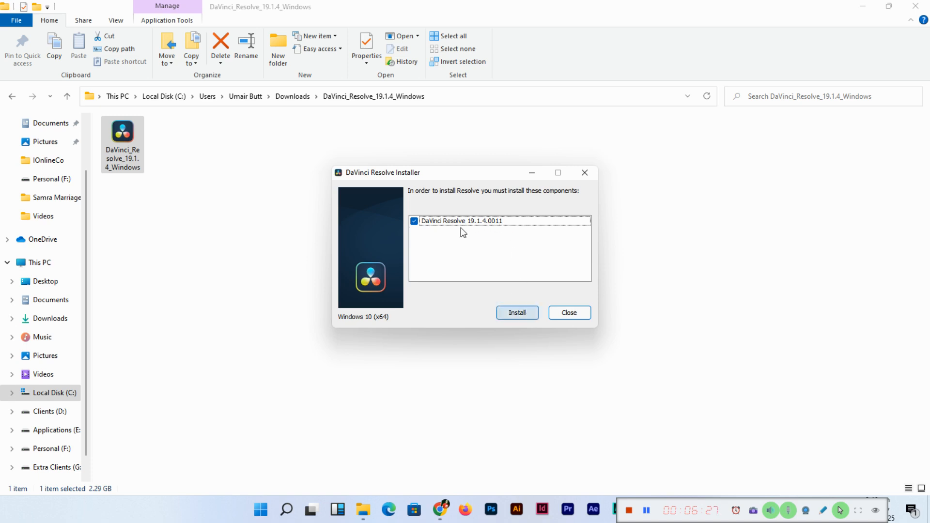
left_click(514, 315)
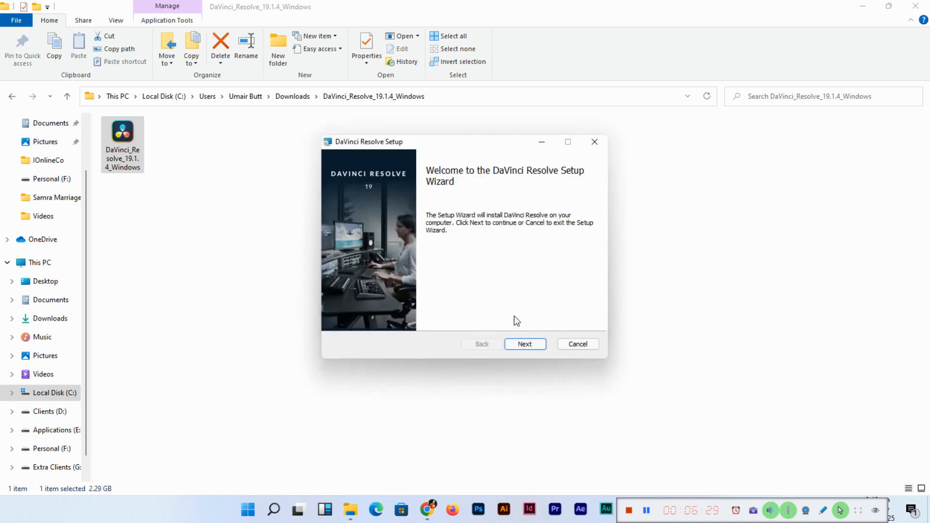
- Accept the license, keep C:\Program Files\Blackmagic Design\DaVinci Resolve\ as destination, install and finish
left_click(528, 347)
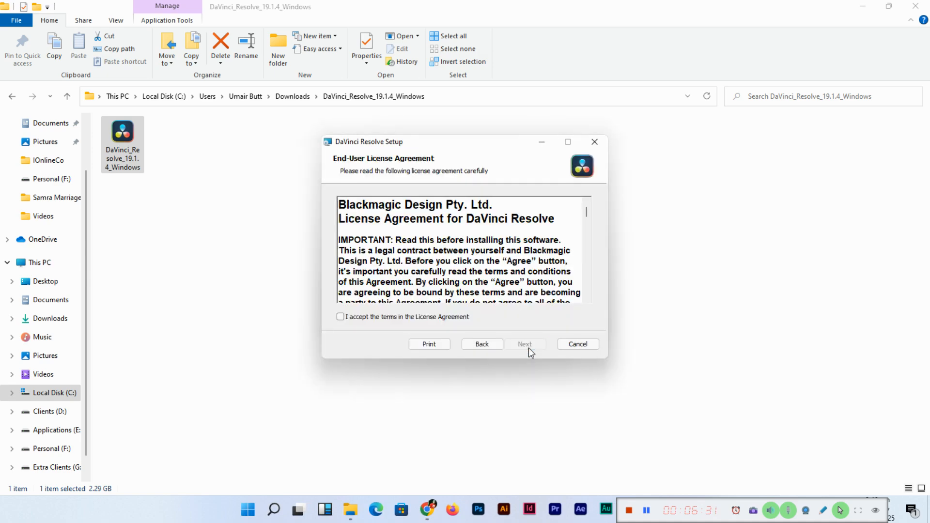
left_click(341, 318)
left_click(523, 349)
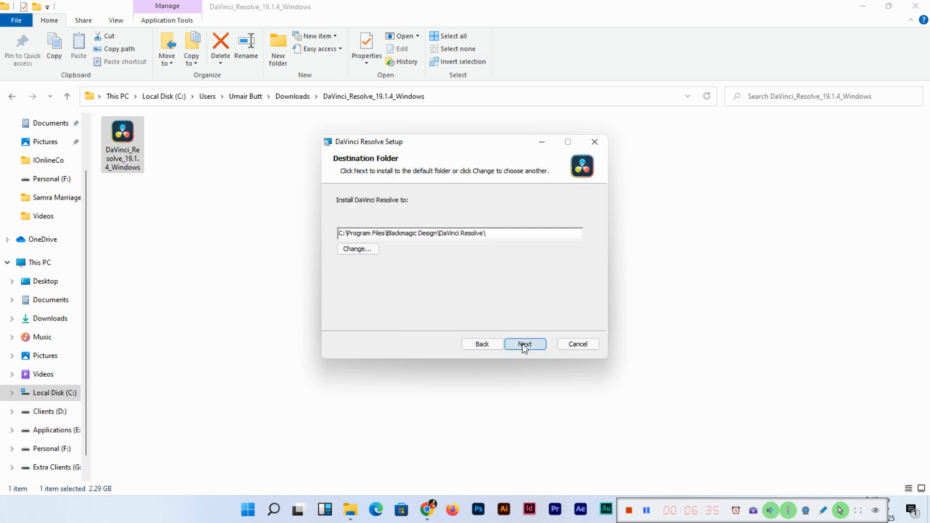
left_click(523, 344)
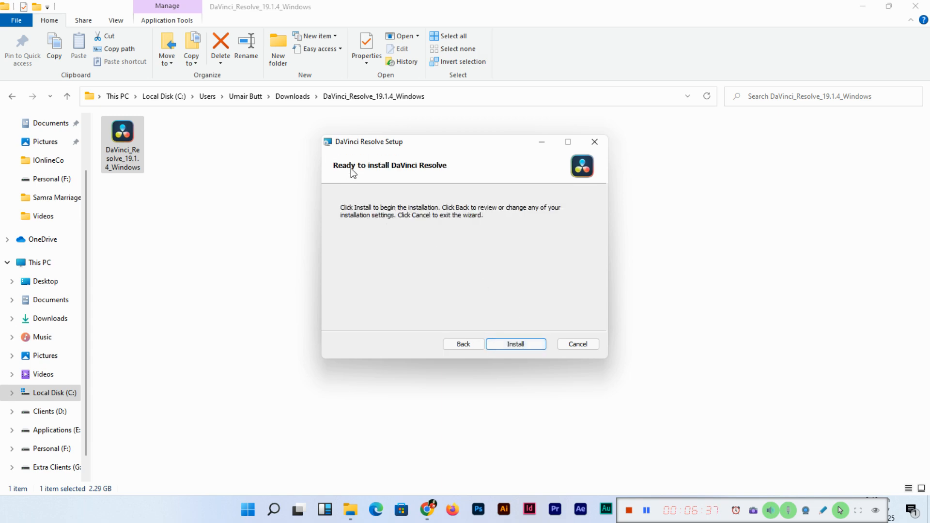
left_click(522, 346)
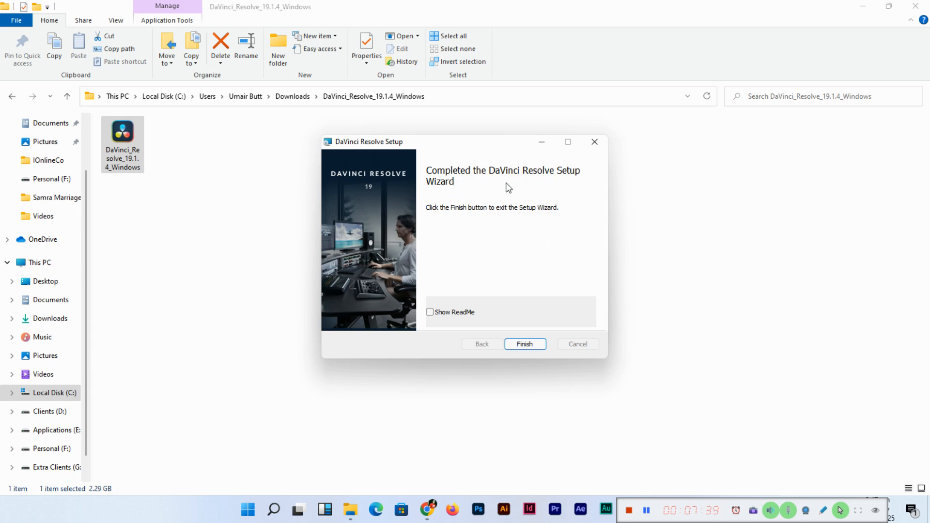
left_click(522, 343)
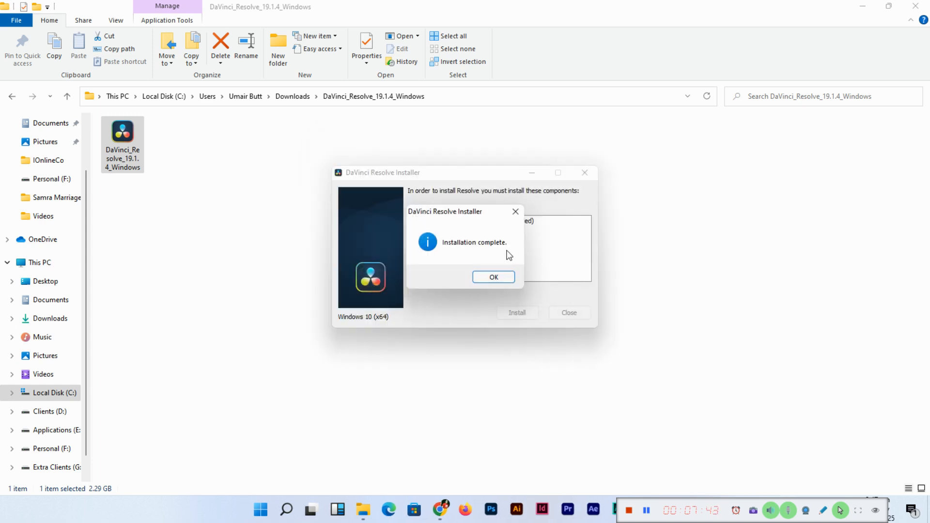
- Dismiss the Installation complete notice and minimize File Explorer
left_click(493, 276)
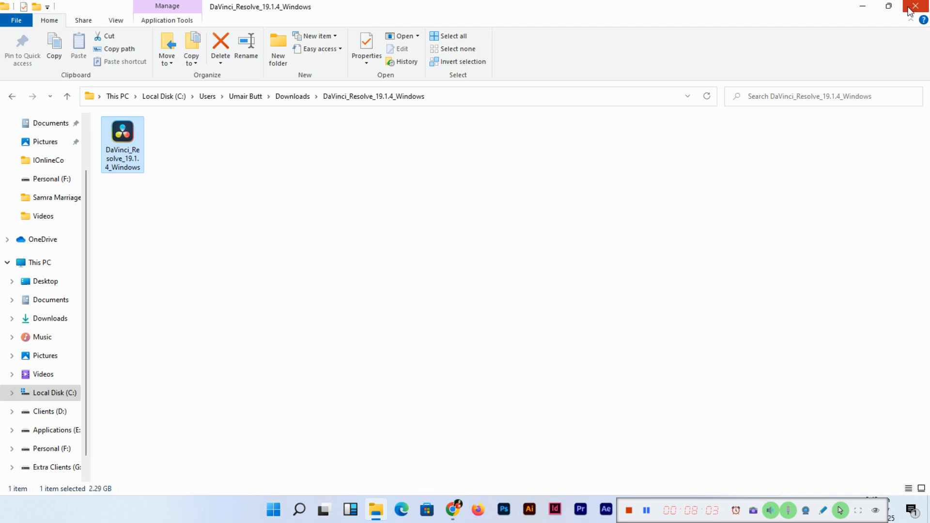
left_click(862, 9)
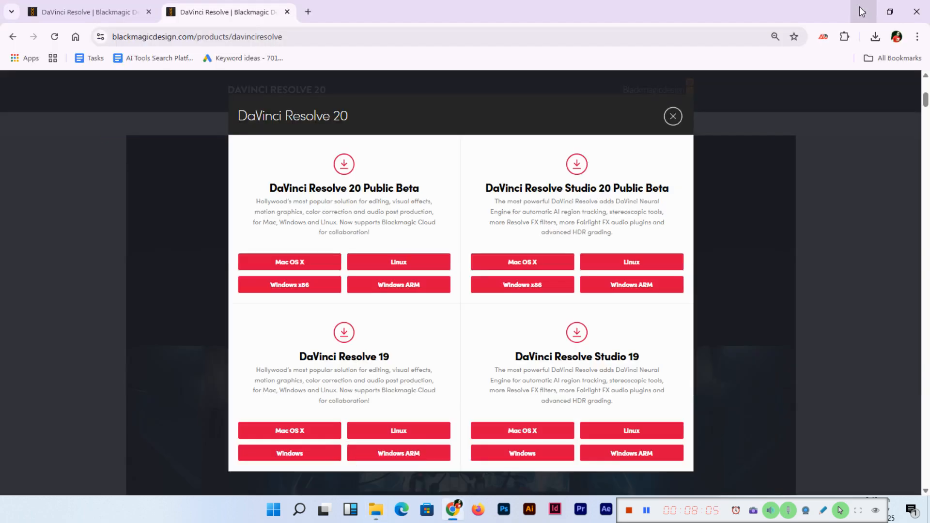
- Minimize Chrome to reveal the desktop and its DaVinci Resolve shortcut
left_click(861, 8)
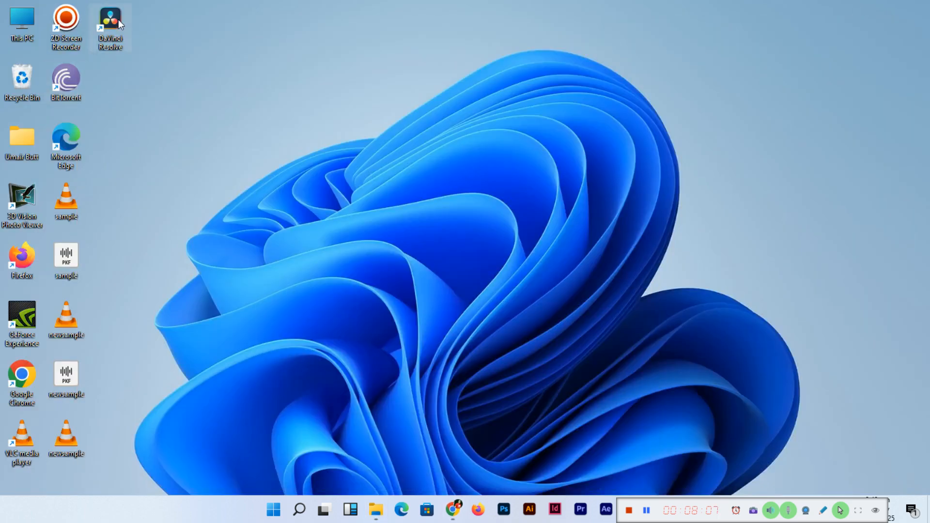